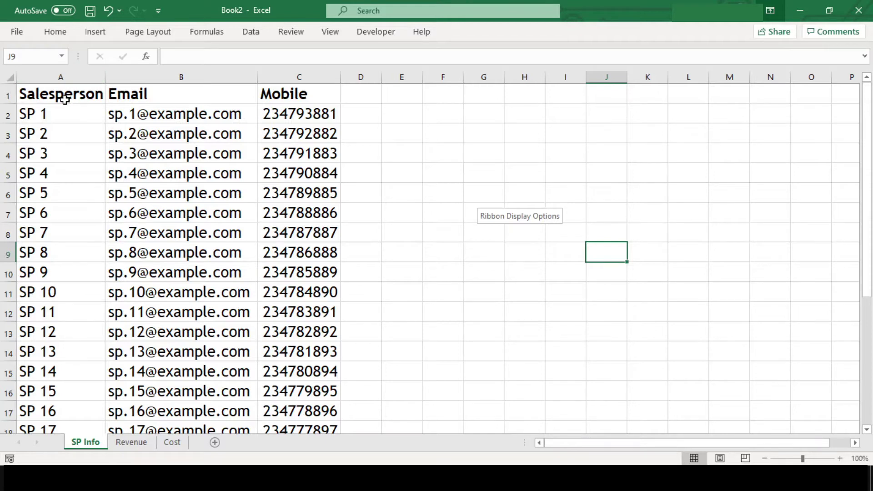
Review the SP Info columns (Salesperson, email, Mobile) and the Revenue and Cost sheets
click(64, 99)
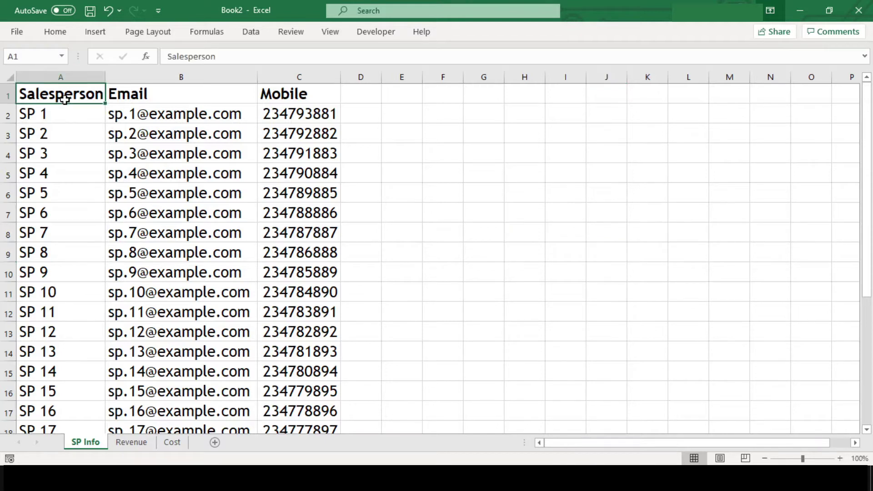
click(145, 117)
click(273, 116)
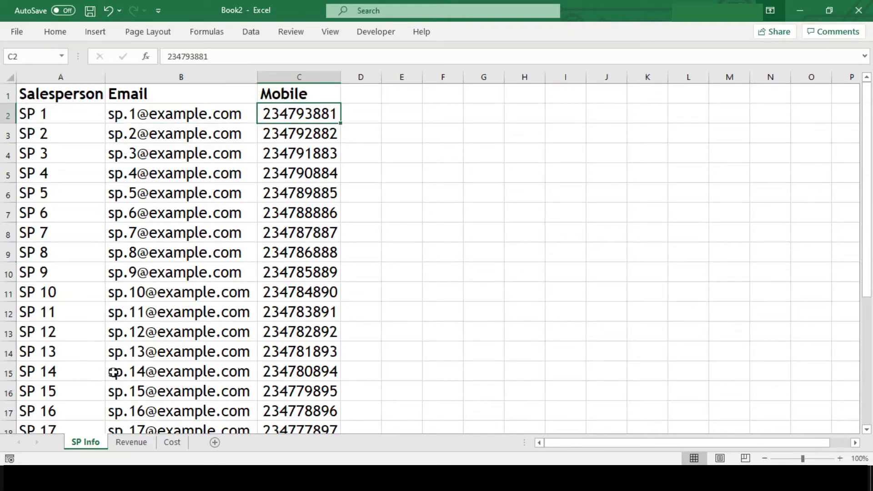
click(132, 442)
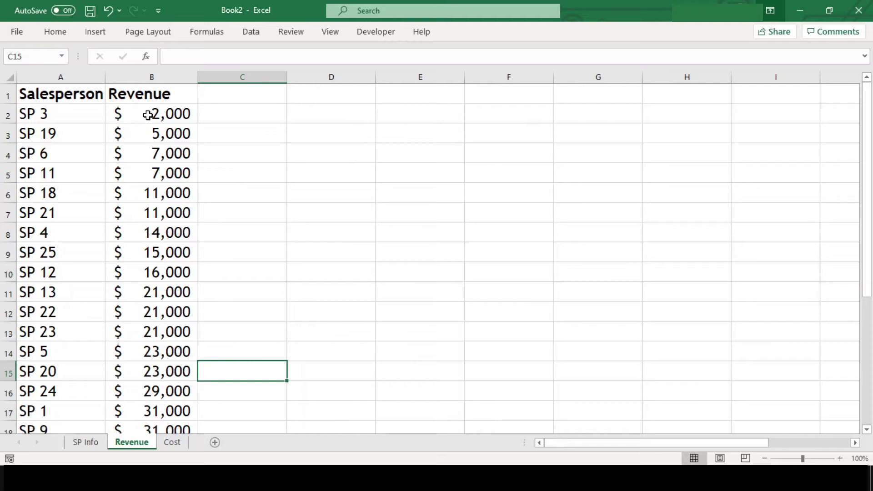
click(173, 442)
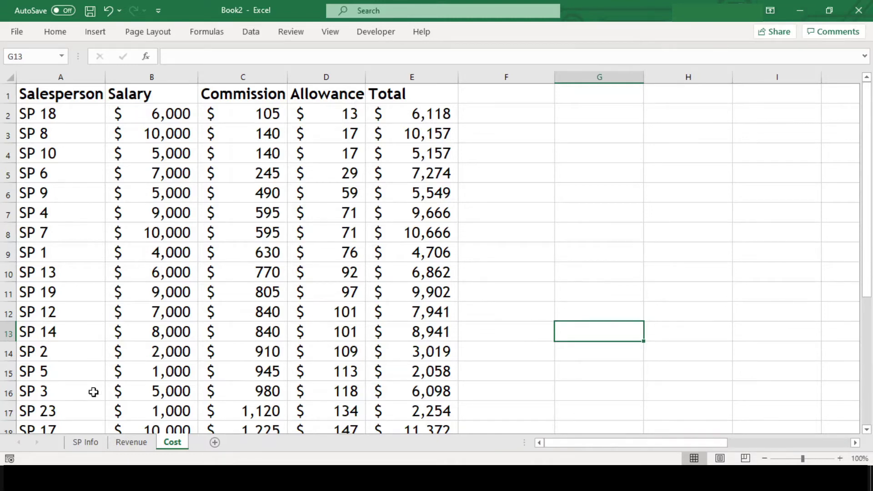
click(85, 443)
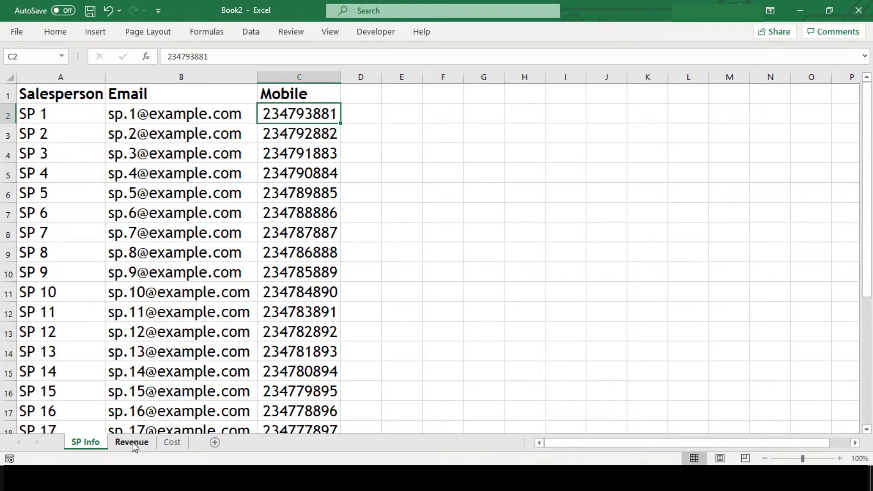
click(172, 445)
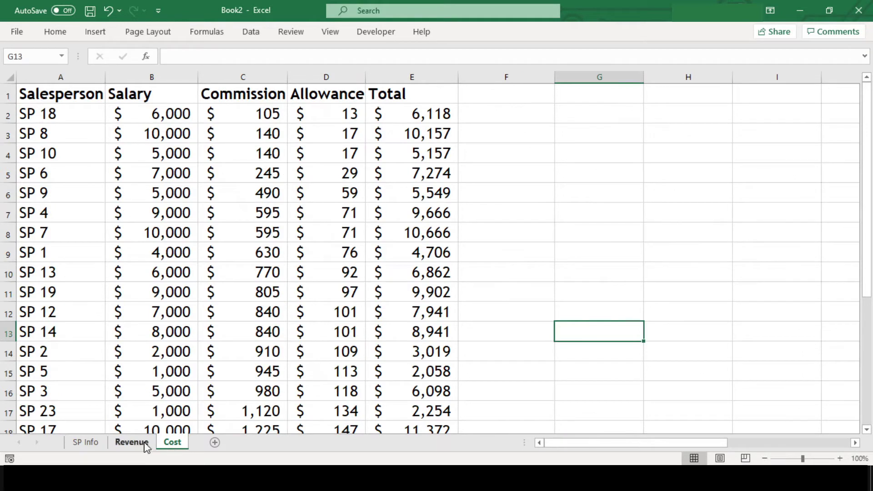
click(133, 447)
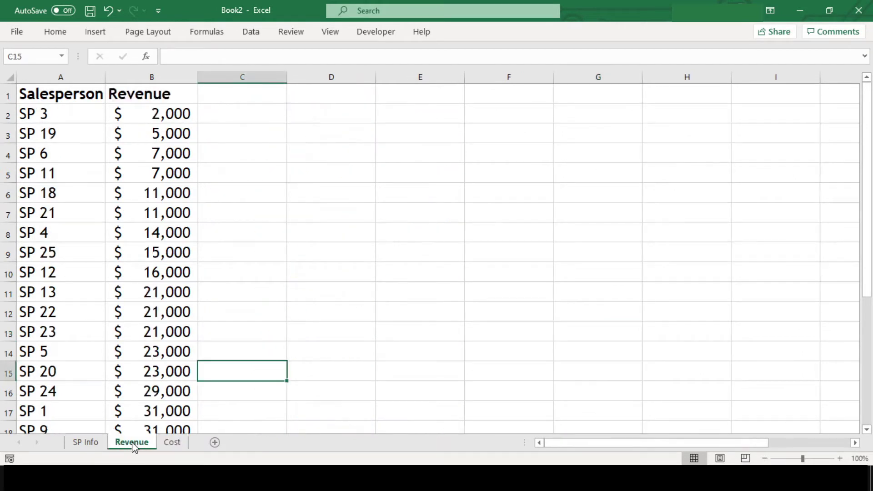
click(88, 447)
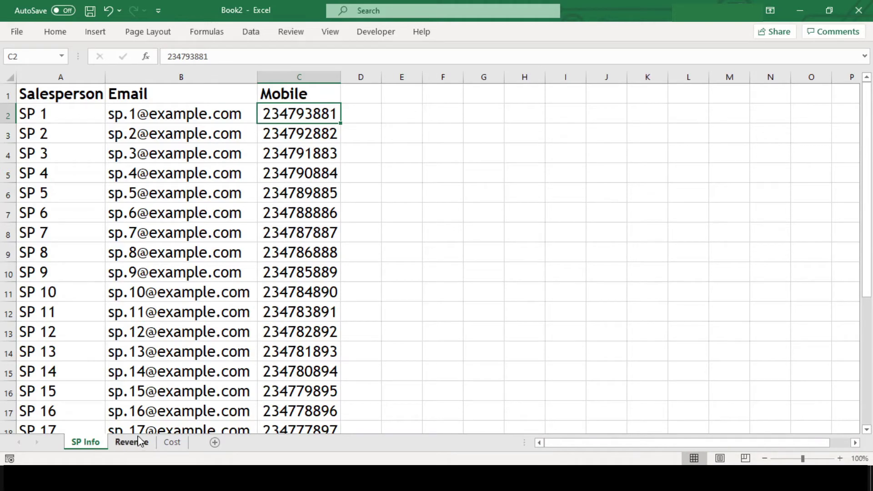
Select D2, recheck the Revenue and Cost sheets, then start and cancel a VLOOKUP via =vl
key(Right)
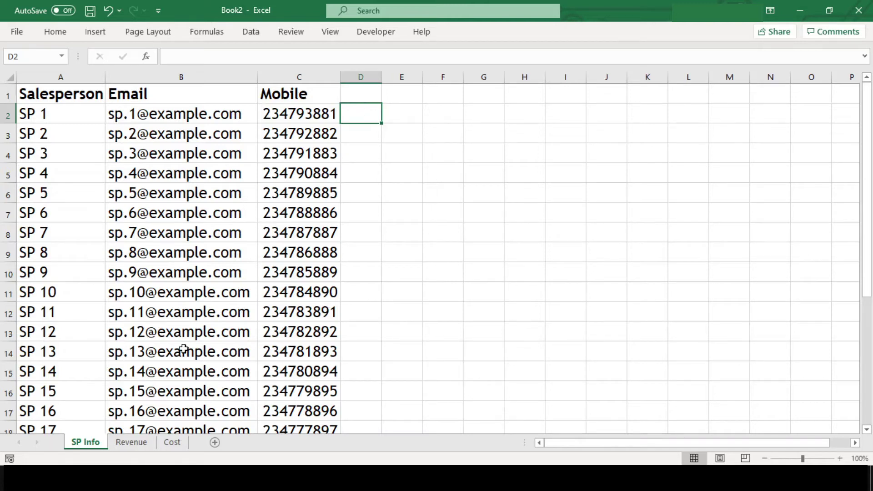
click(144, 448)
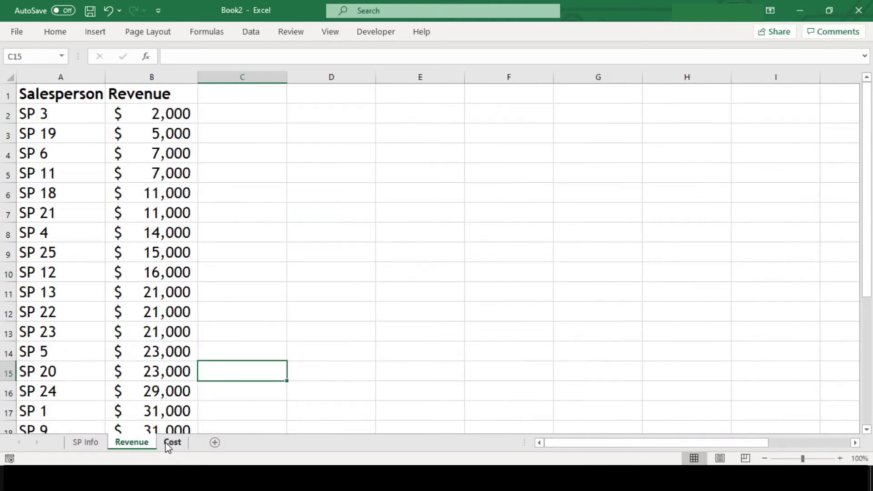
click(172, 444)
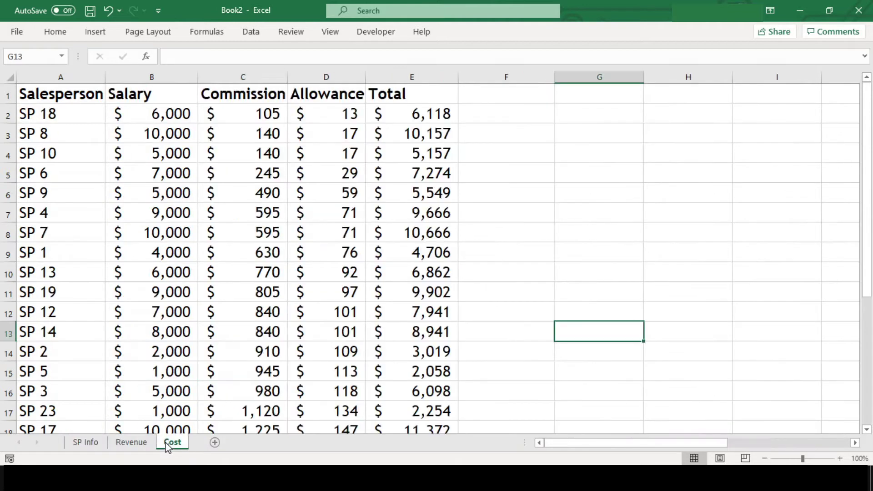
click(85, 450)
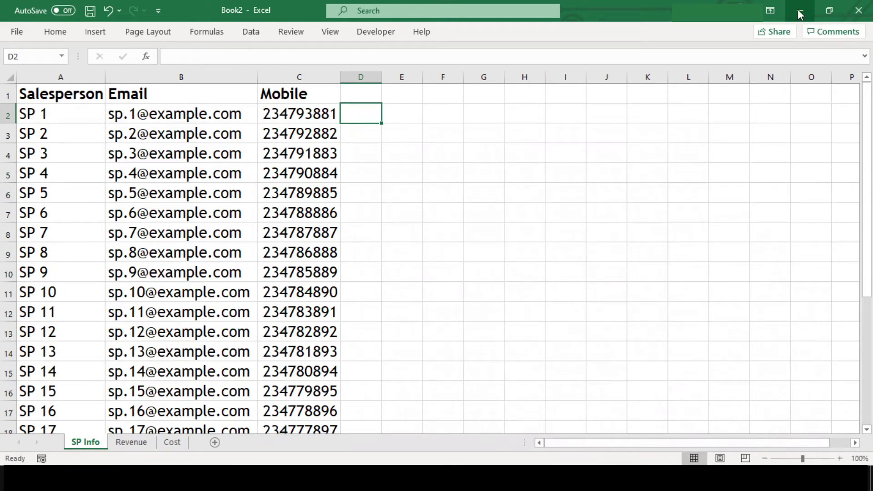
text(=vl)
key(Tab)
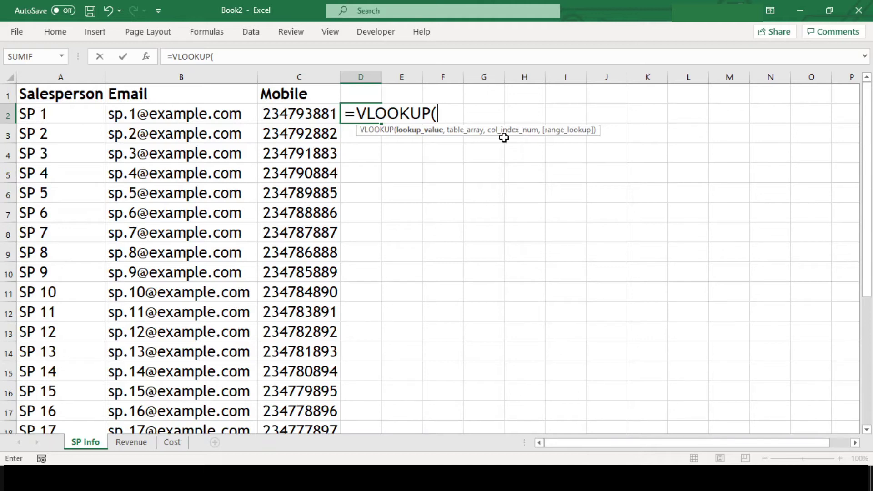
key(Escape)
Demo the range B2:D12 in F5, clear it, and type =VLOOKUP( in D2
click(439, 174)
text(B2:D12)
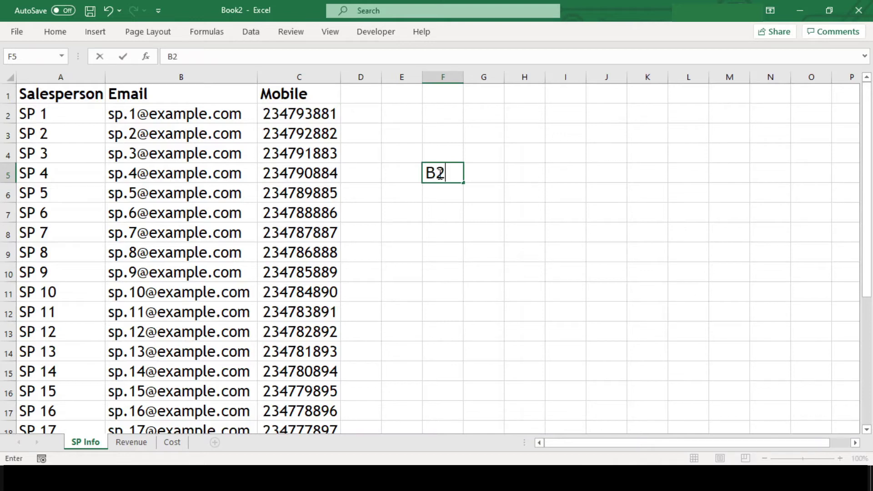
key(Return)
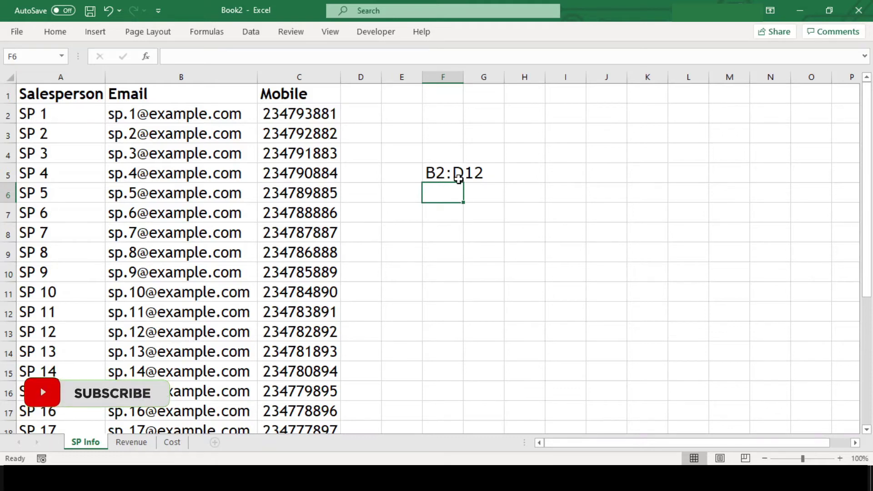
click(458, 178)
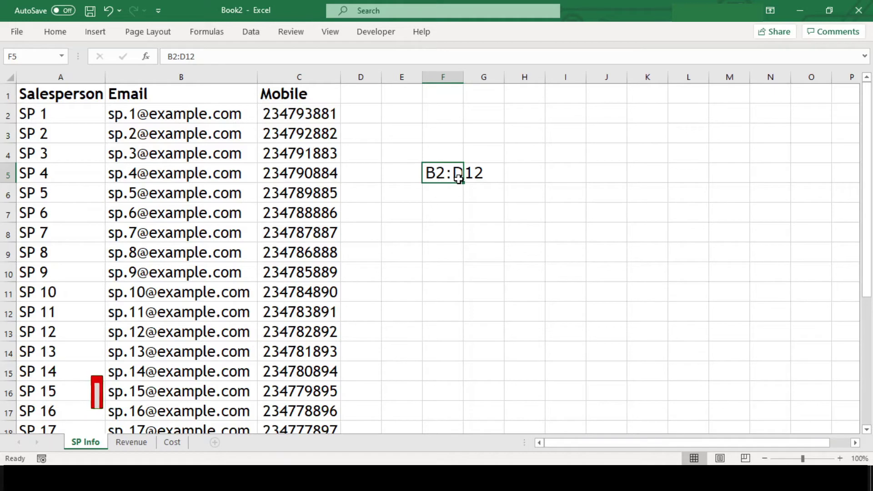
key(Delete)
click(362, 119)
text(=VLOOKUP()
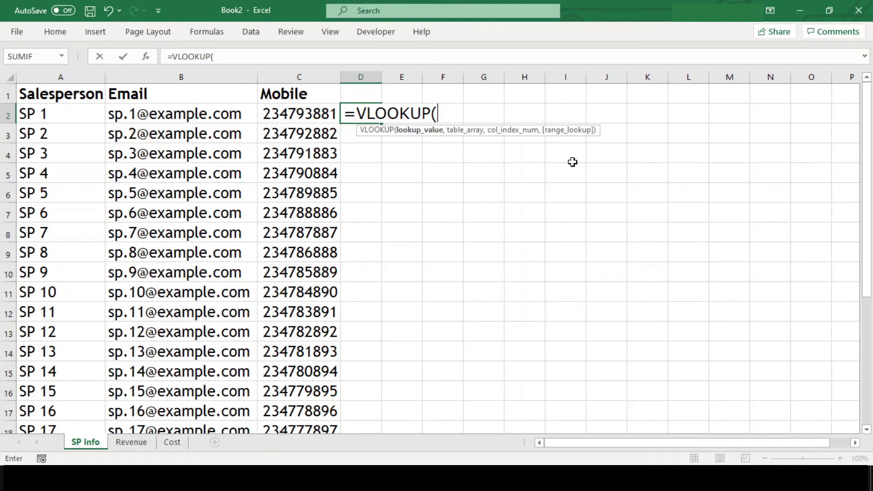
Use A2 as the lookup value and Revenue!A2:B26 as the lookup table
click(75, 114)
text(,)
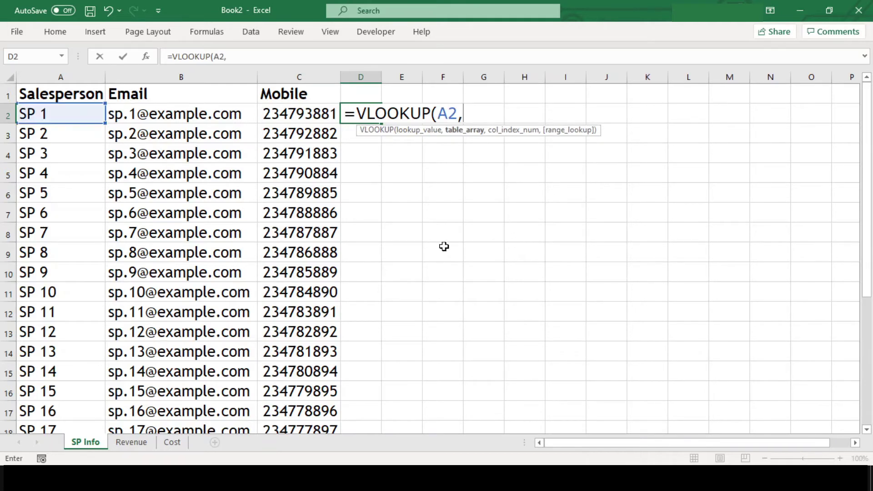
click(131, 442)
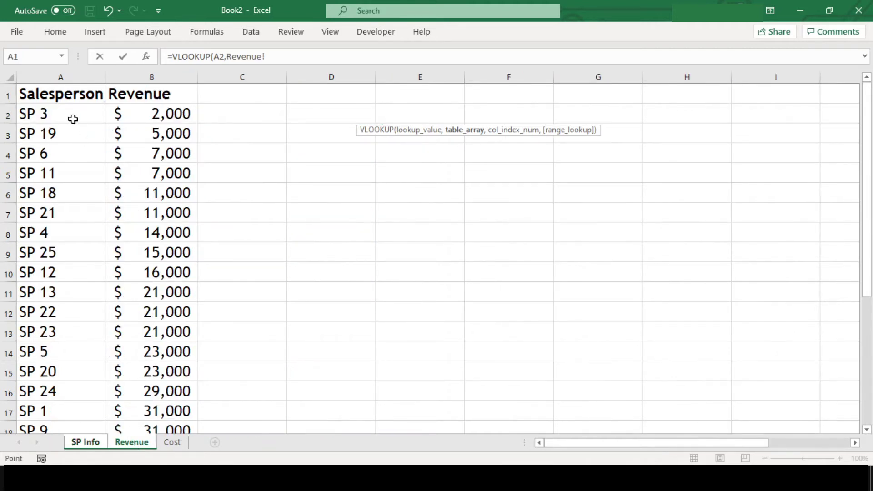
click(72, 119)
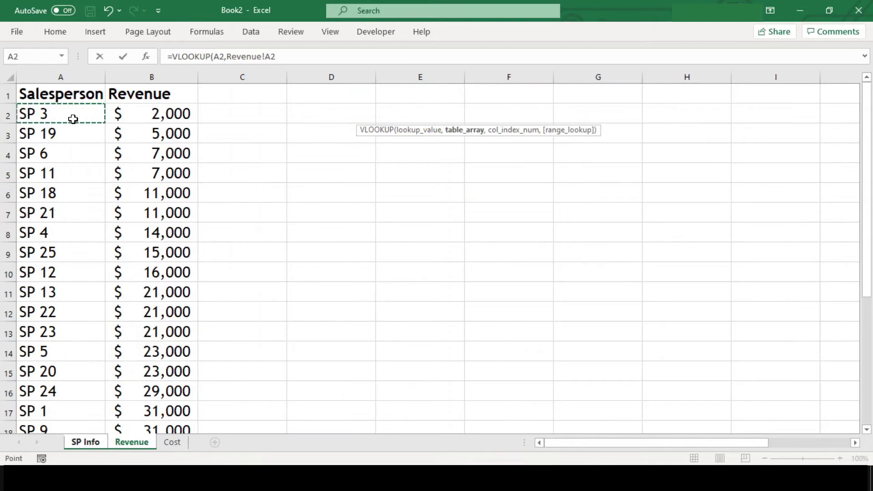
key(ctrl+shift+Down)
key(shift+Right)
key(shift+Up)
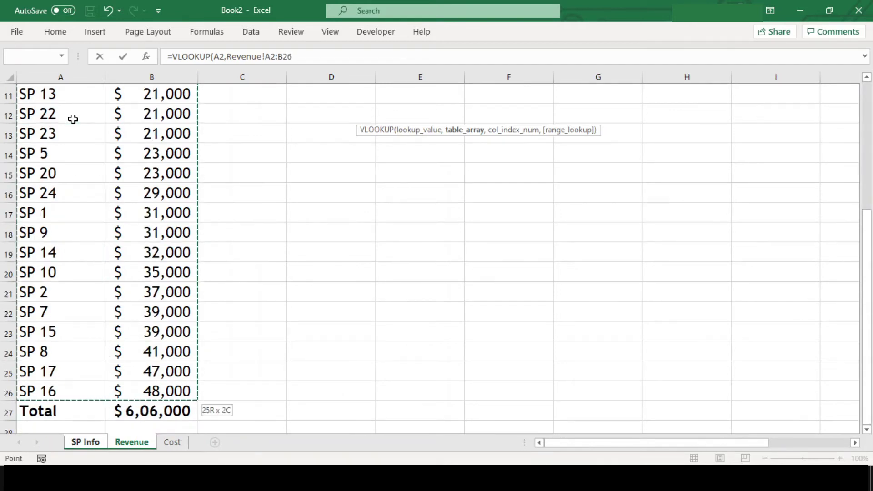
text(,)
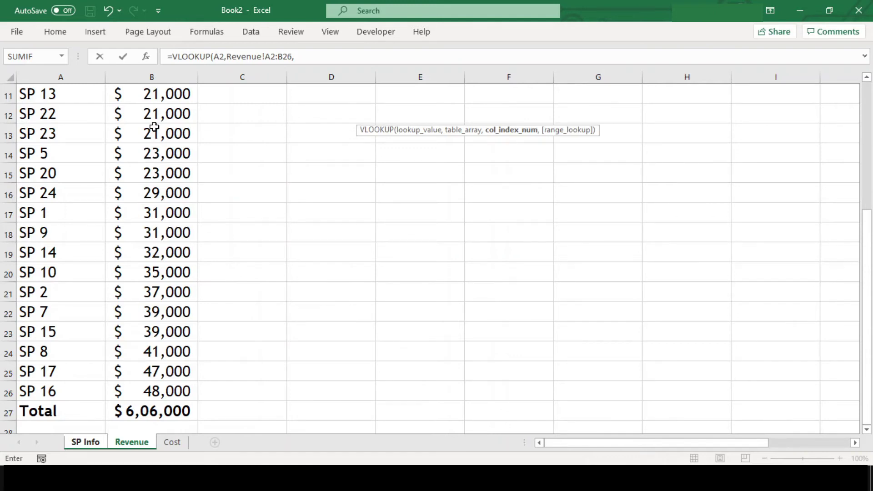
Add column index 2 and FALSE exact match, close the formula and commit it
click(307, 61)
text(2)
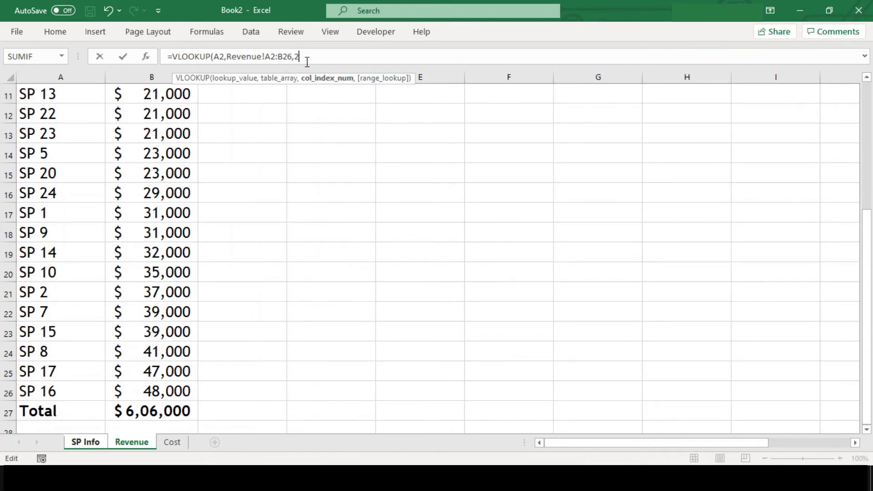
text(,)
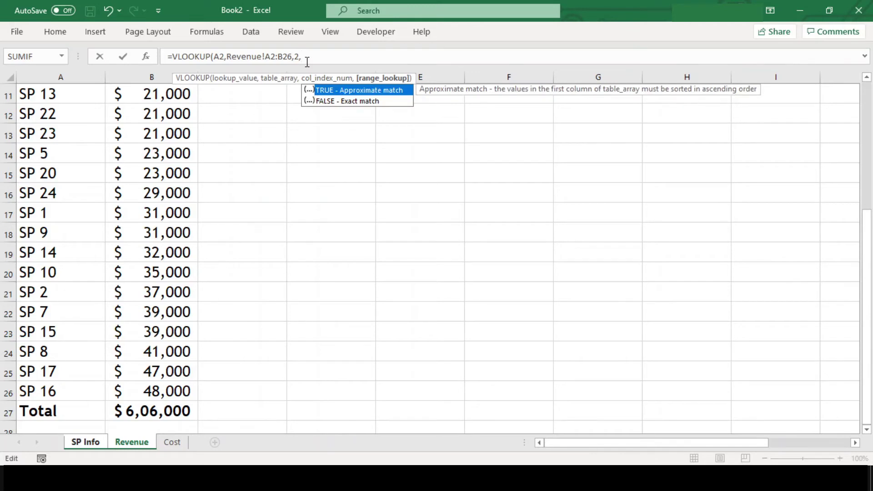
key(Down)
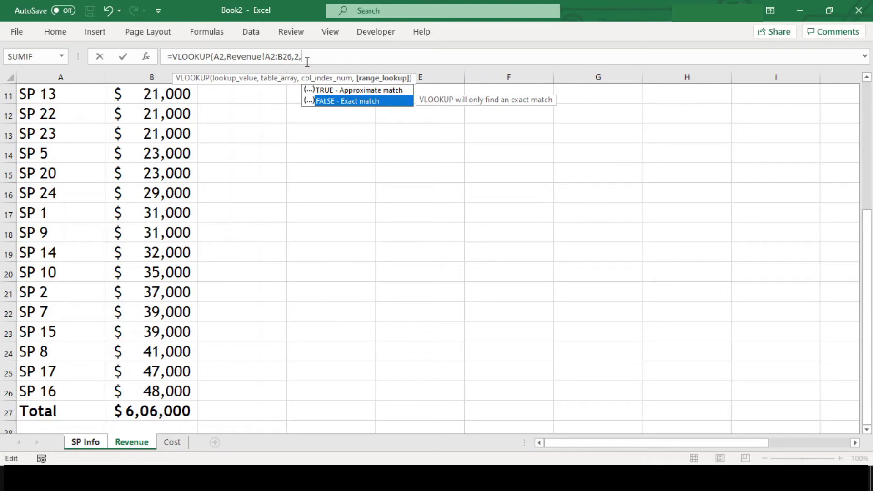
key(Tab)
text())
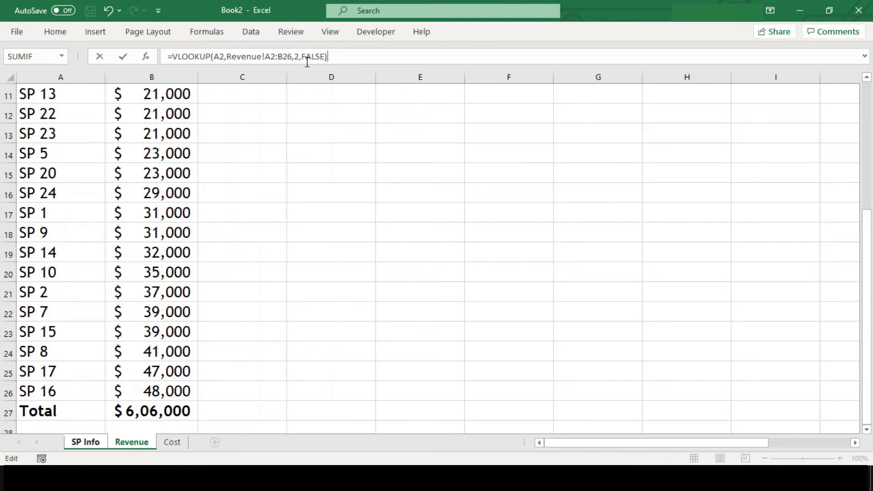
key(Return)
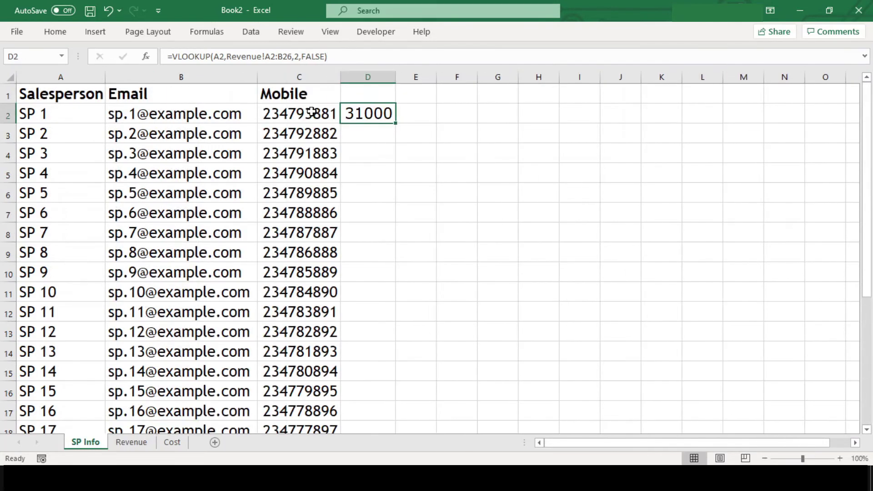
Verify SP 1's revenue of 31,000 on the Revenue sheet
click(137, 449)
click(53, 213)
key(shift+Right)
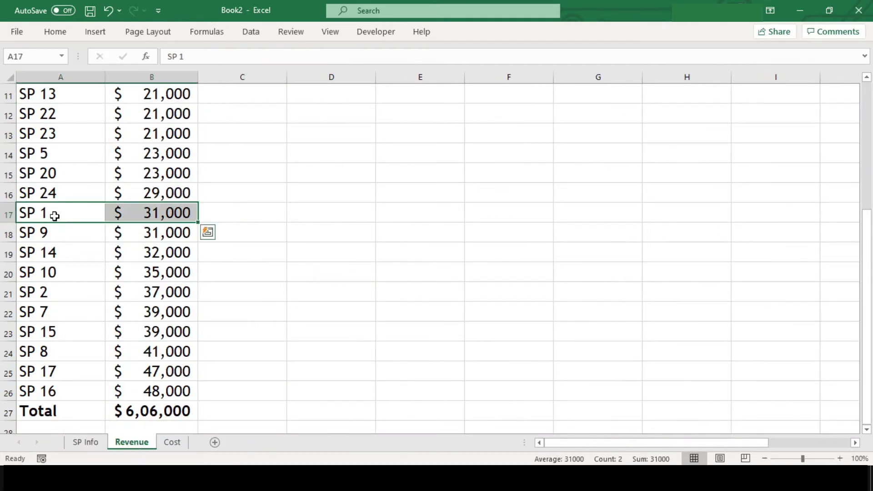
click(87, 443)
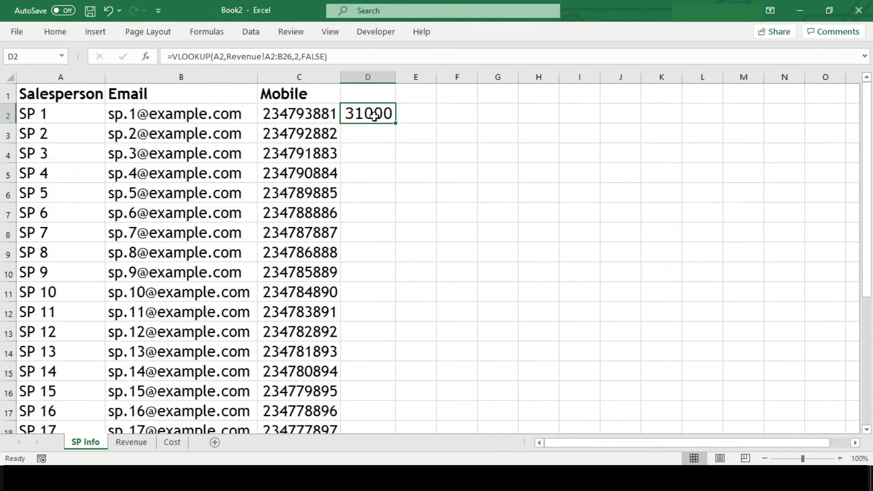
Format D2 as US-dollar Accounting and remove its decimal places
click(56, 31)
click(405, 77)
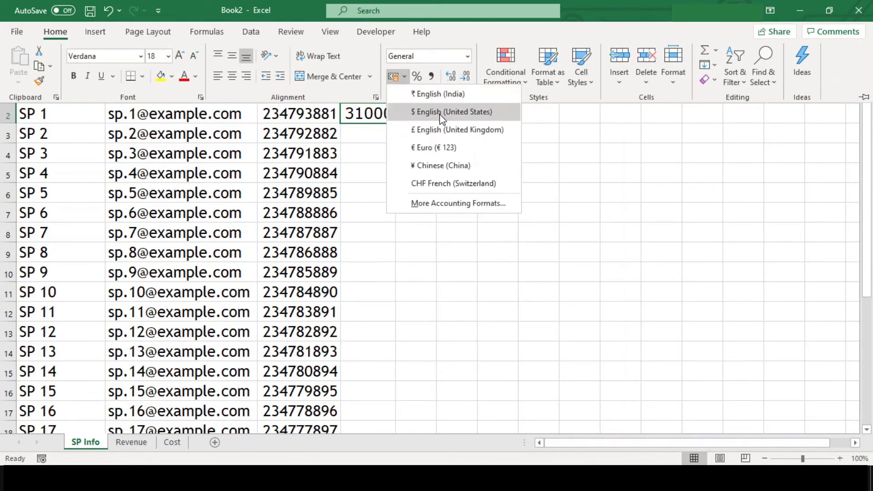
click(448, 112)
key(ctrl+F1)
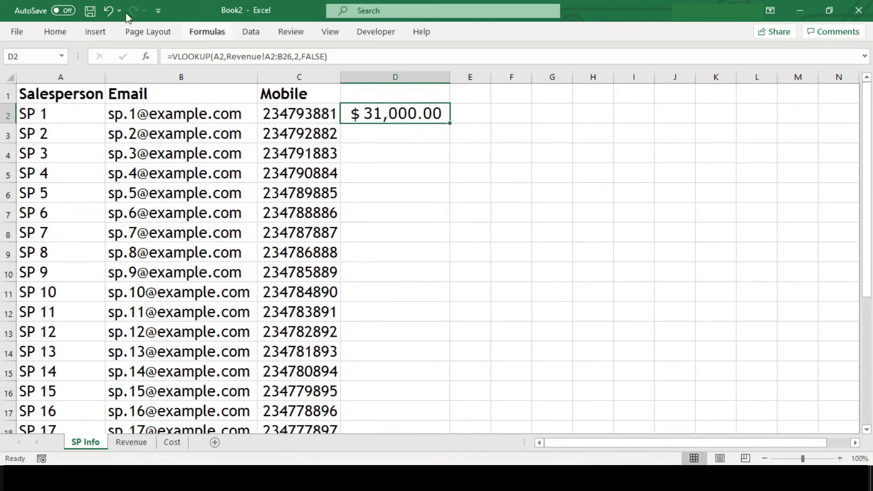
click(62, 40)
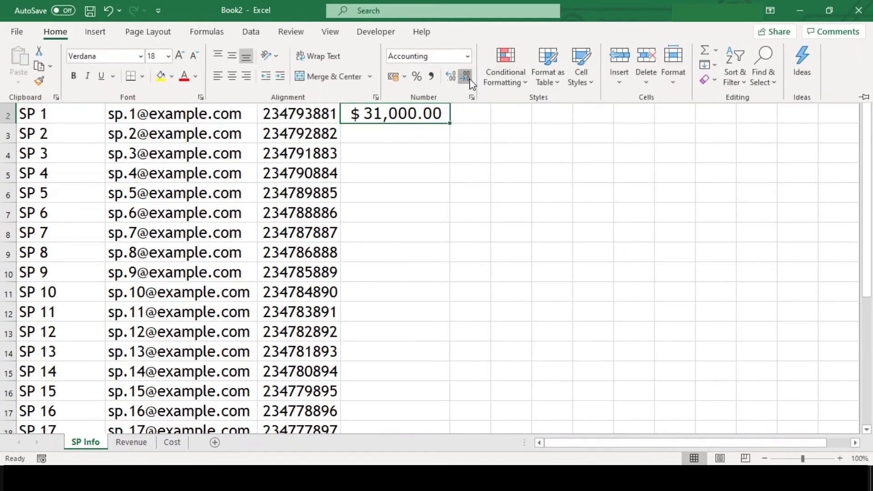
click(466, 80)
click(466, 80)
key(Up)
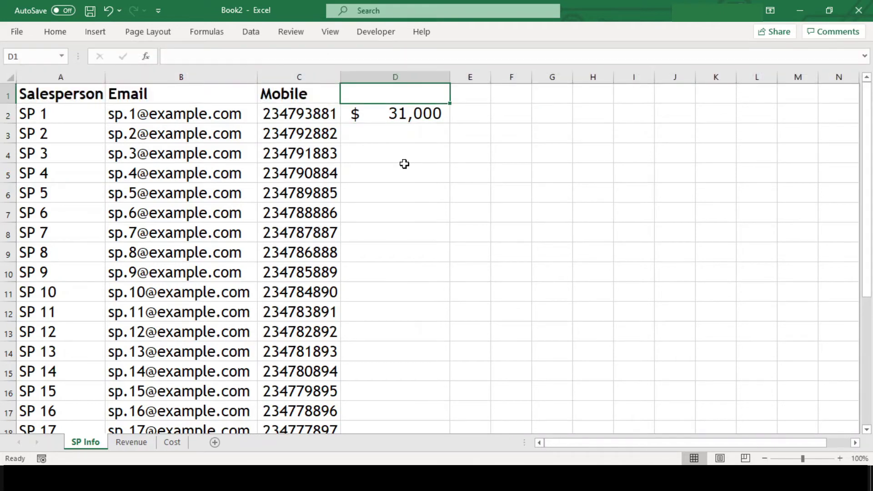
Head column D as Revenue (typed 'Reveunue') and lock D2's range to Revenue!$A$2:$B$26
text(Reveunue)
key(Return)
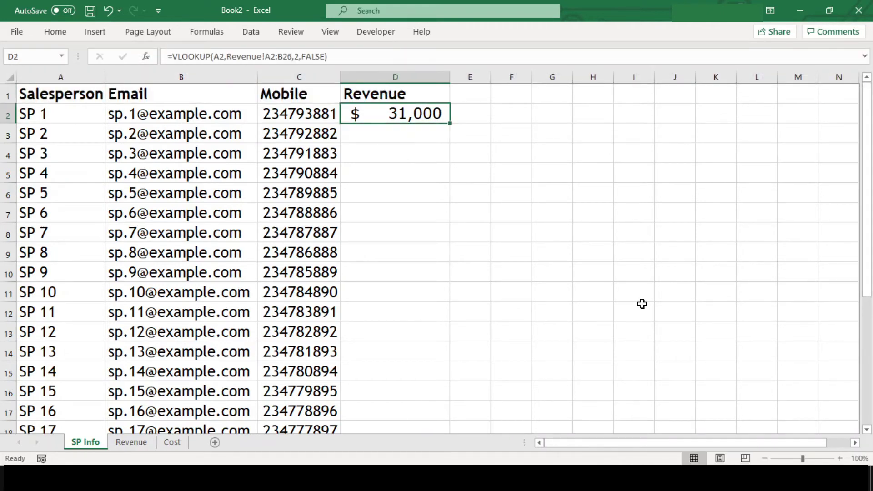
key(F2)
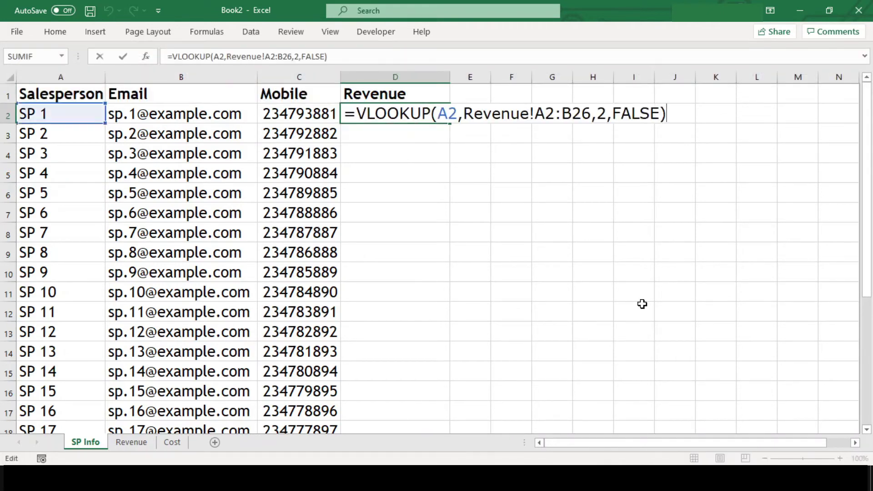
click(545, 116)
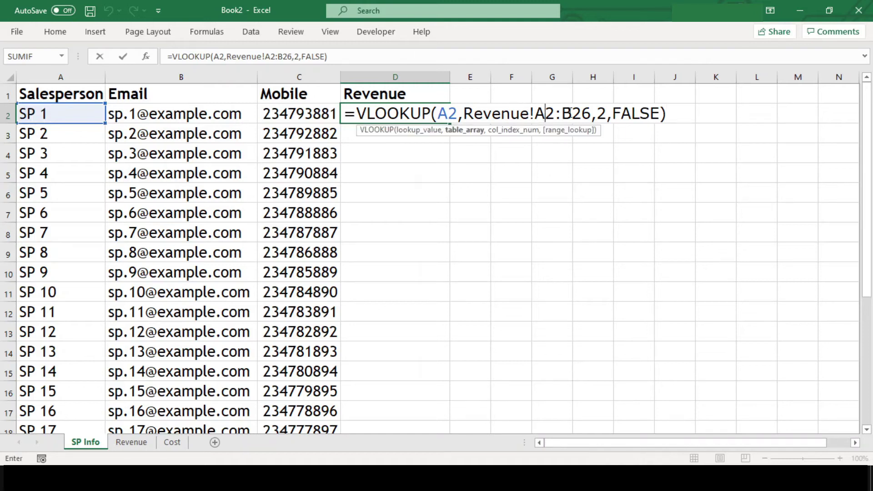
key(F4)
click(591, 114)
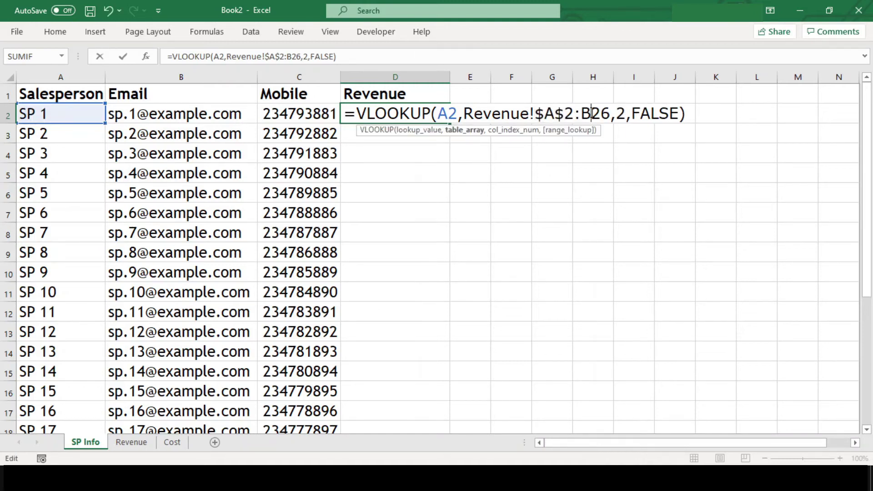
key(F4)
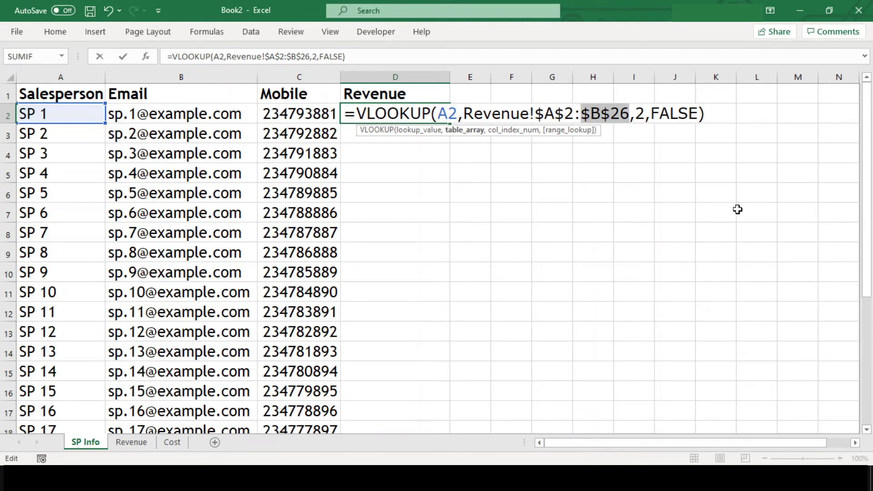
key(ctrl+Return)
Copy D2's lookup down through D26 and check the result in D4
key(ctrl+c)
key(shift+Down)
key(shift+Down)
key(shift+Down)
key(shift+Down)
key(shift+Down)
key(shift+Down)
key(shift+Down)
key(shift+Down)
key(shift+Down)
key(shift+Down)
key(shift+Down)
key(shift+Down)
key(shift+Down)
key(shift+Down)
key(shift+Down)
key(shift+Down)
key(shift+Down)
key(shift+Down)
key(shift+Down)
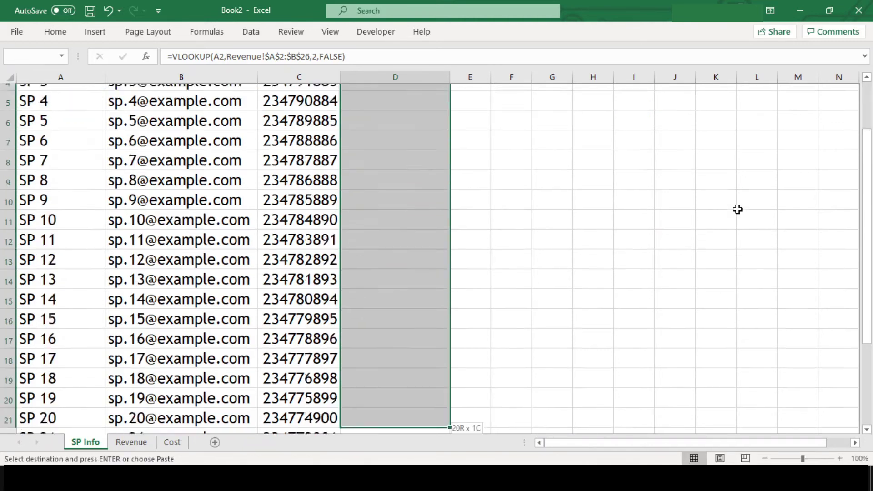
key(shift+Down)
key(shift+Down)
key(shift+Down)
key(shift+Down)
key(shift+Down)
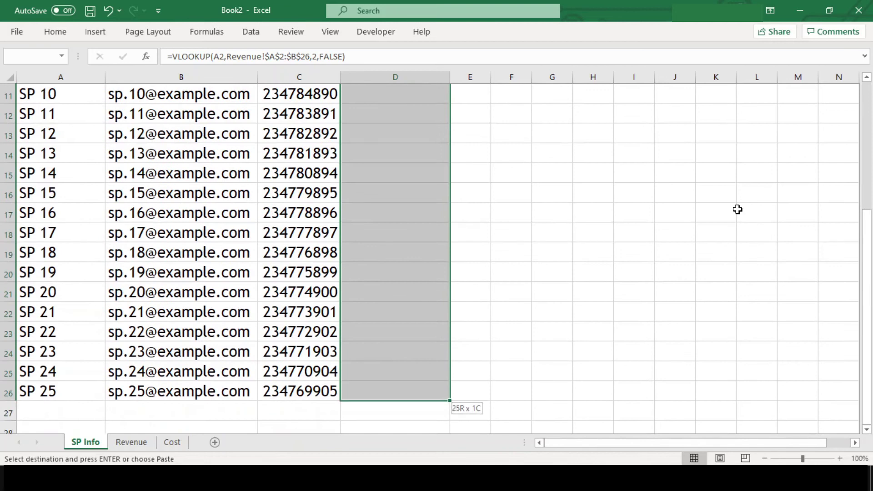
key(ctrl+v)
key(Escape)
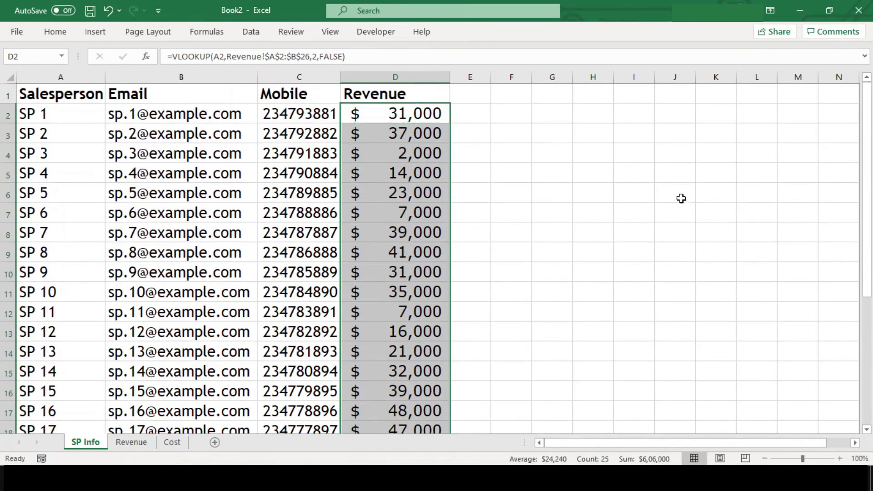
click(377, 151)
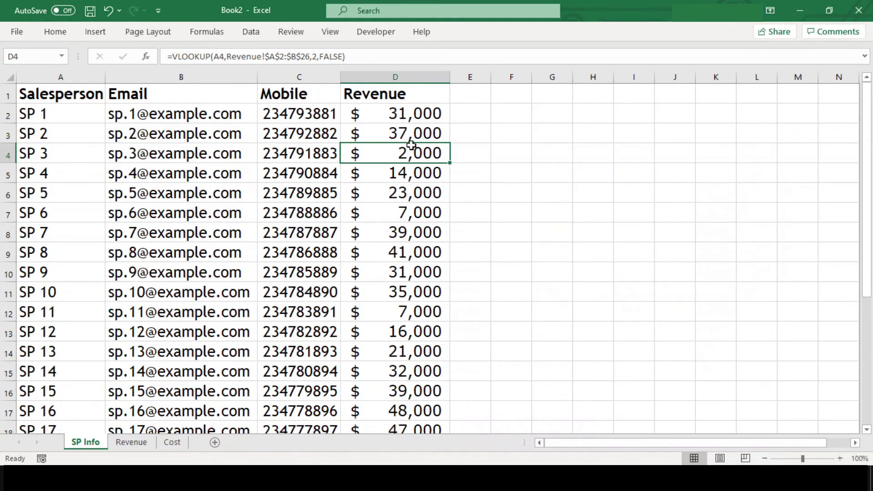
Copy the Salary, Commission and Allowance headings from Cost into E1:G1 and autofit them
click(171, 443)
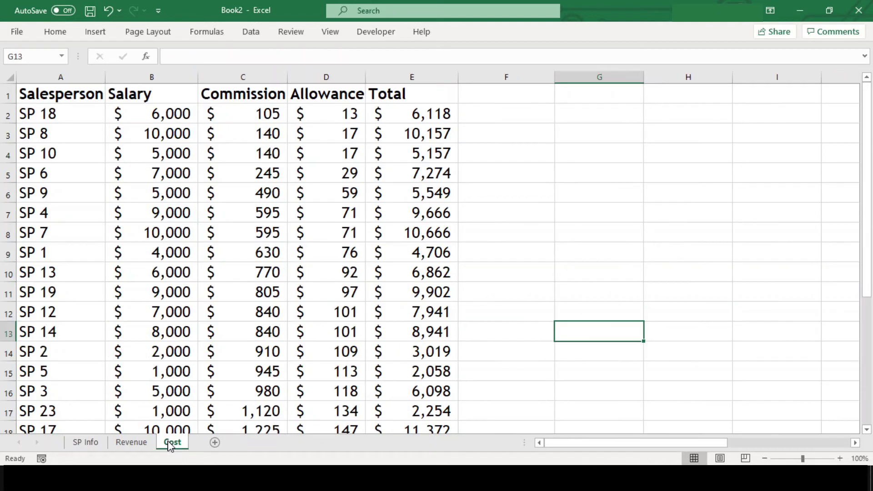
click(161, 95)
key(shift+Right)
key(shift+Right)
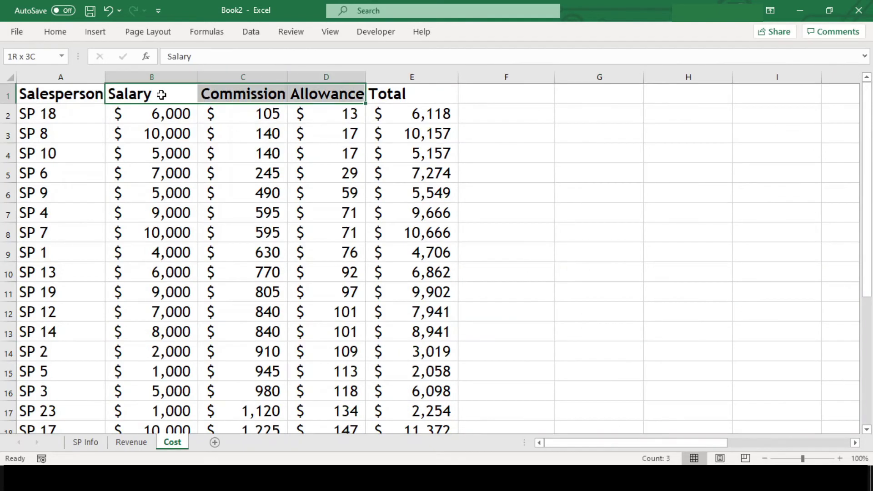
key(ctrl+c)
click(85, 441)
click(467, 91)
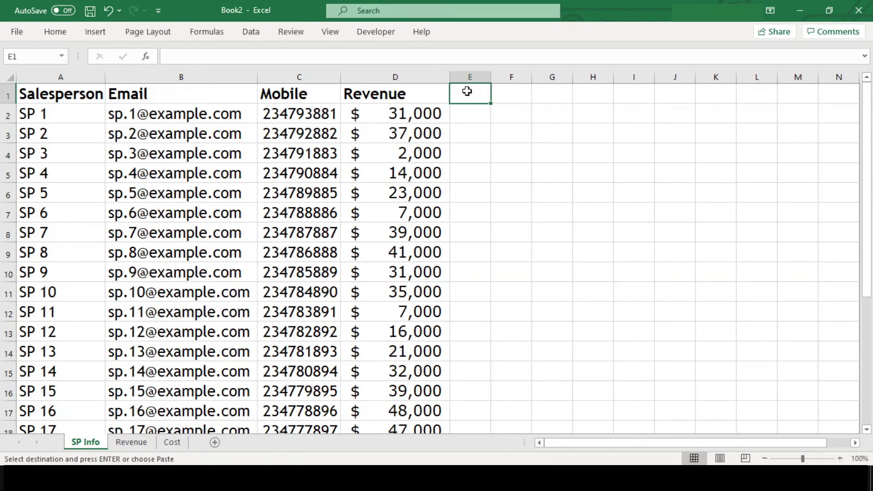
key(ctrl+v)
key(alt+o)
key(c)
key(a)
Start a VLOOKUP in E2 using A2 as the lookup value
click(481, 112)
text(=vo)
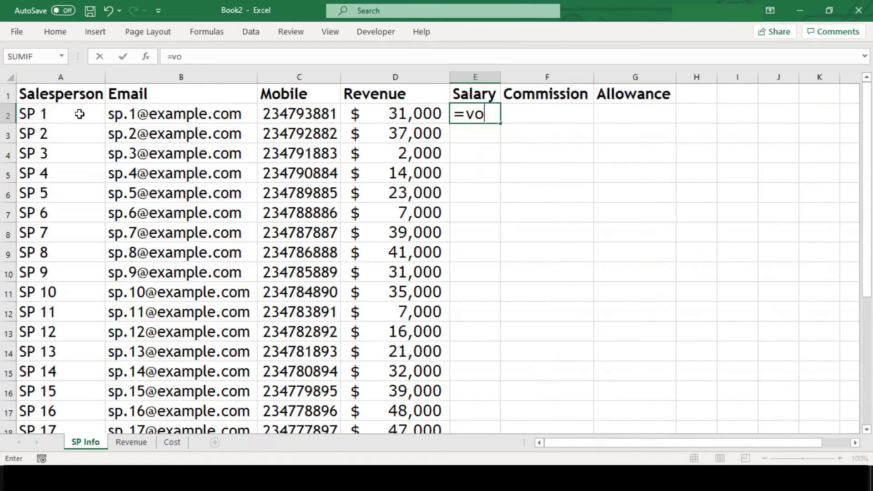
key(BackSpace)
text(l)
key(Tab)
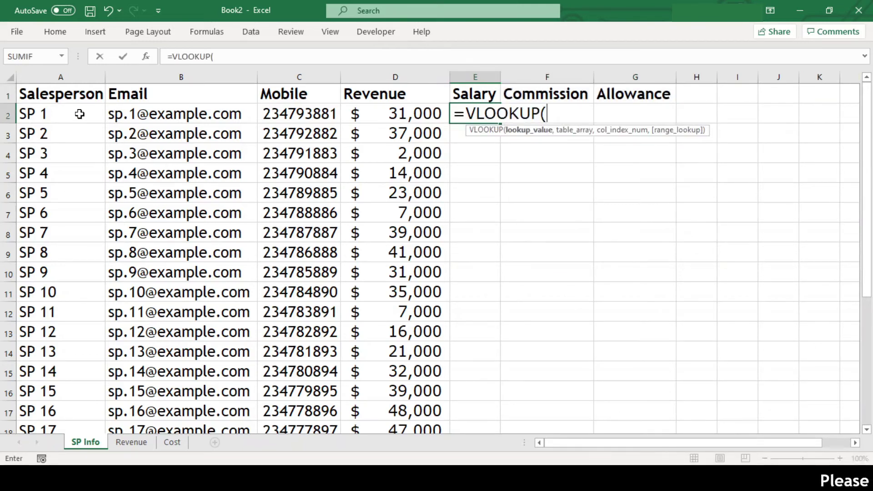
click(79, 114)
text(,)
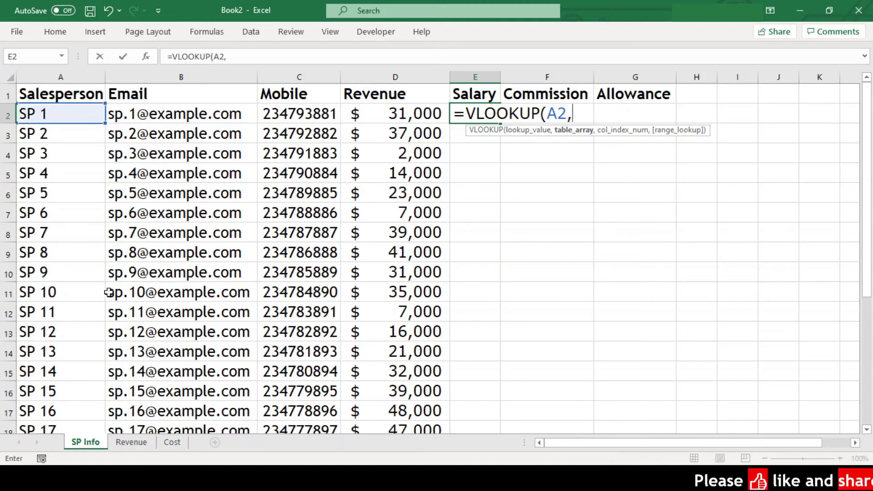
Finish E2 as =VLOOKUP(A2,Cost!A2:E26,2,false) and commit it
click(171, 442)
scroll(64, 108, up, 4)
click(66, 106)
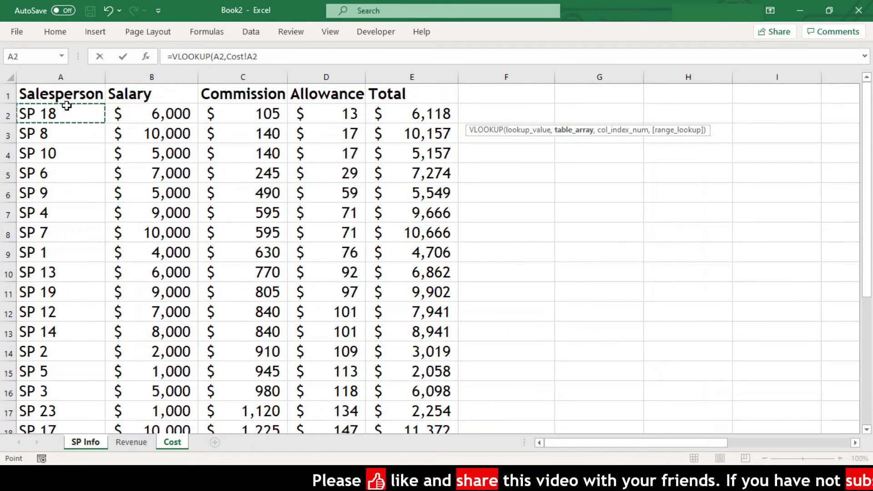
key(ctrl+shift+Down)
key(shift+Up)
key(shift+Right)
key(shift+Right)
key(shift+Right)
key(shift+Right)
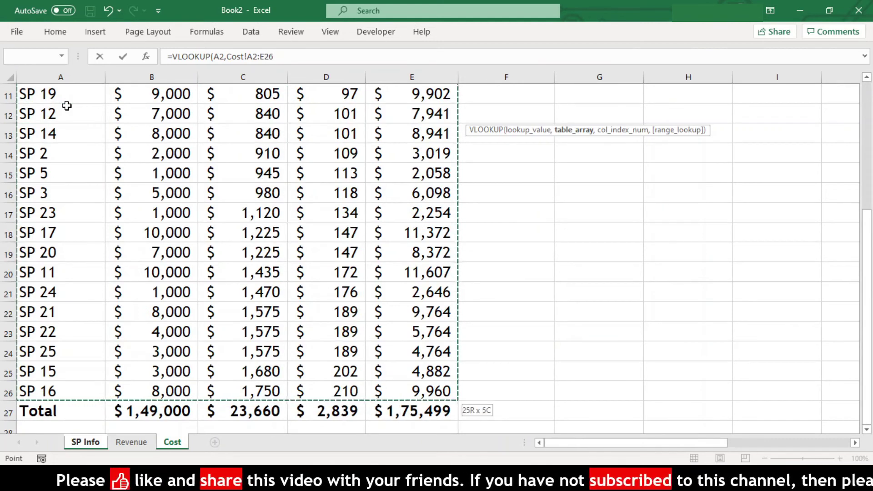
text(,)
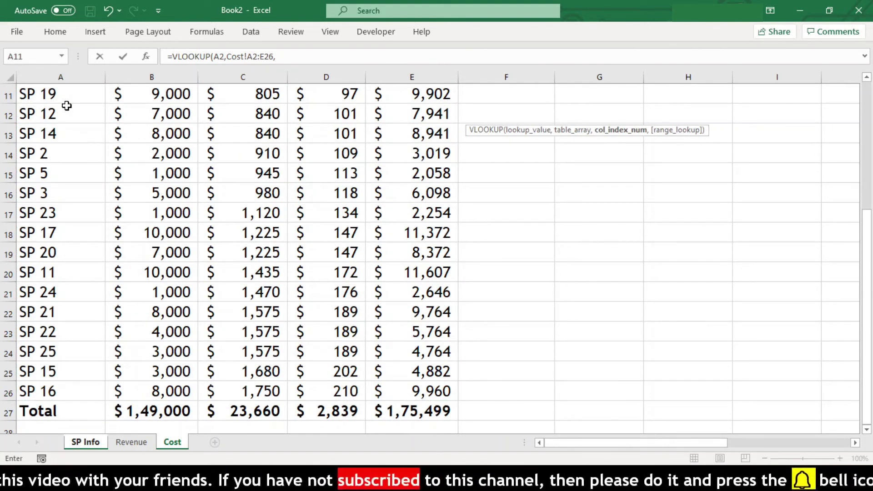
scroll(66, 106, up, 4)
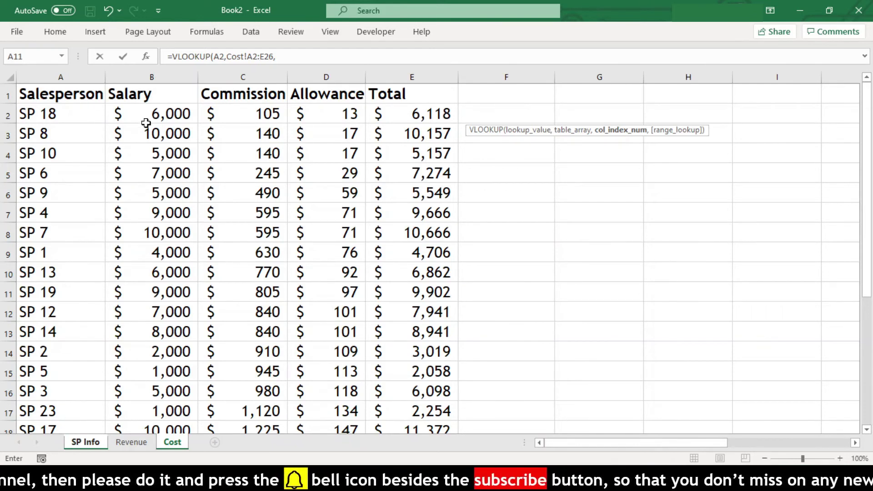
text(2,false)
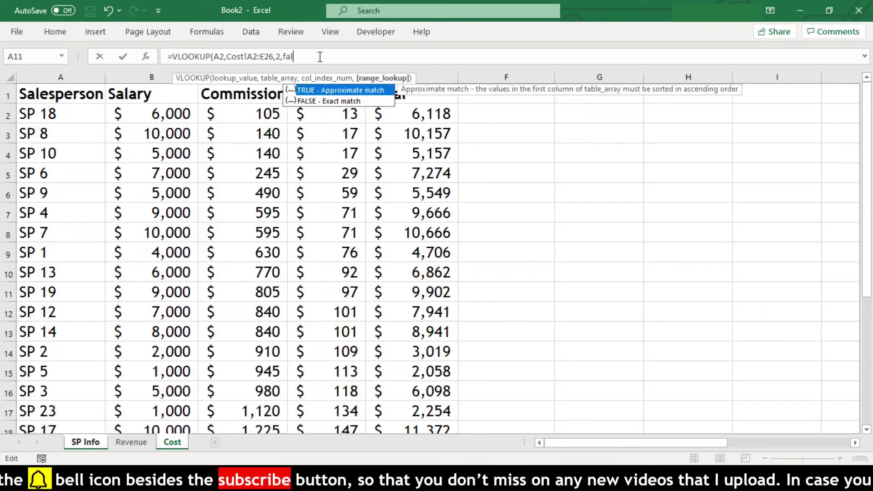
key(Return)
key(Up)
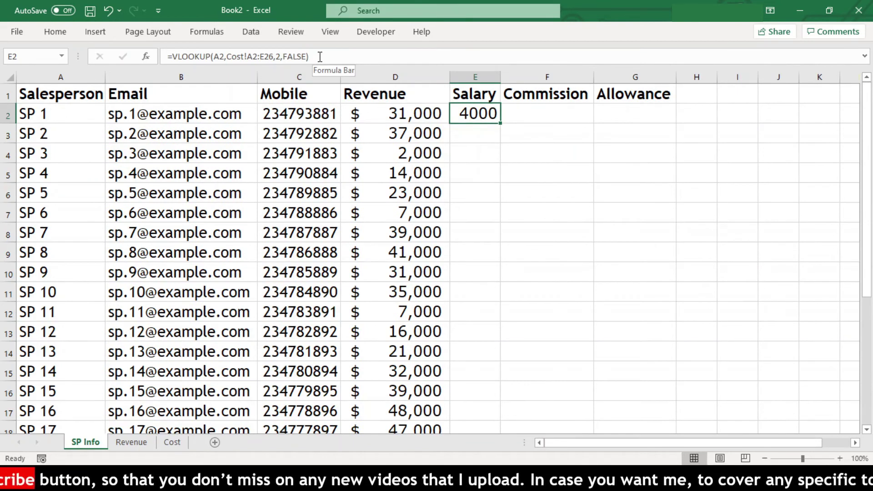
key(Left)
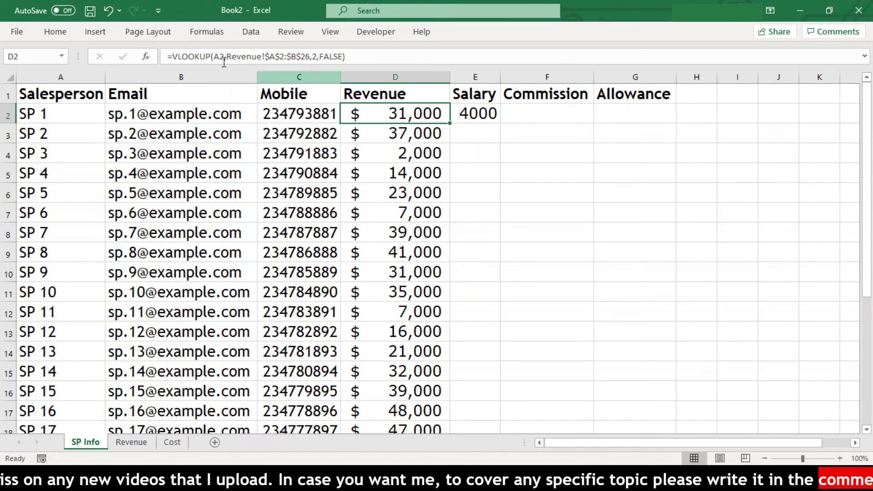
Paint D2's currency format onto E2 and lock its range as Cost!$A$2:$E$26
click(55, 32)
click(39, 83)
click(481, 113)
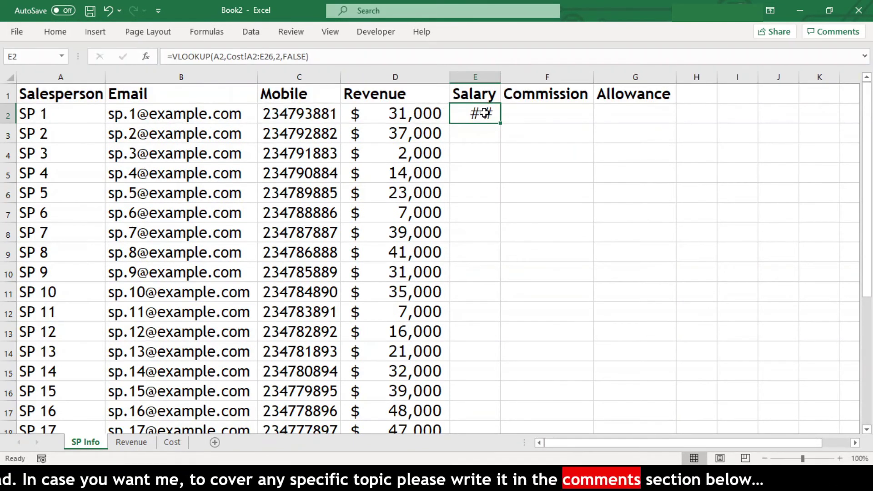
key(F2)
click(626, 114)
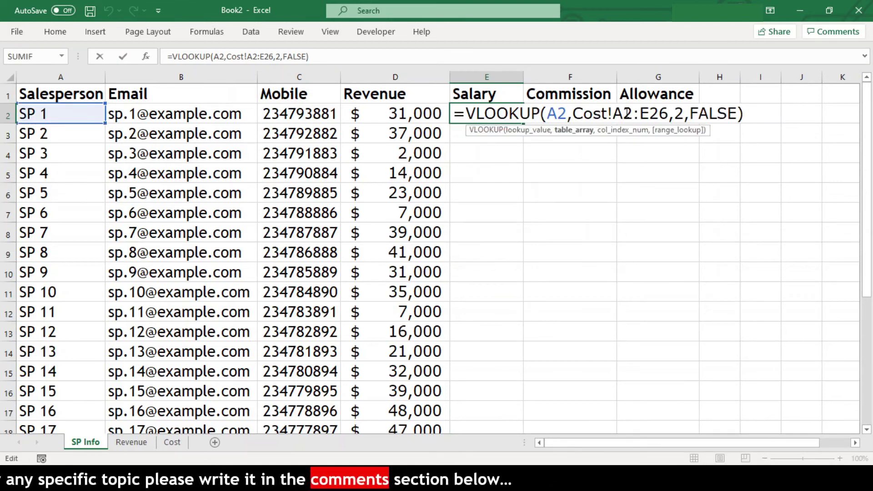
key(F4)
click(671, 113)
key(F4)
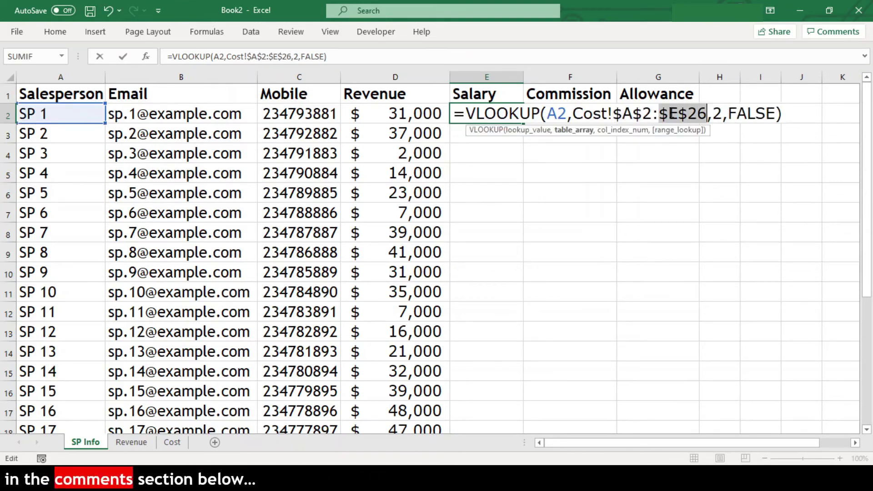
key(Return)
Copy E2's Salary lookup down to E26 and autofit column E
key(Up)
key(ctrl+c)
key(shift+Down)
key(shift+Down)
key(shift+Down)
key(shift+Down)
key(shift+Down)
key(shift+Down)
key(shift+Down)
key(shift+Down)
key(shift+Down)
key(shift+Down)
key(shift+Down)
key(shift+Down)
key(shift+Down)
key(shift+Down)
key(shift+Down)
key(shift+Down)
key(shift+Down)
key(shift+Down)
key(shift+Down)
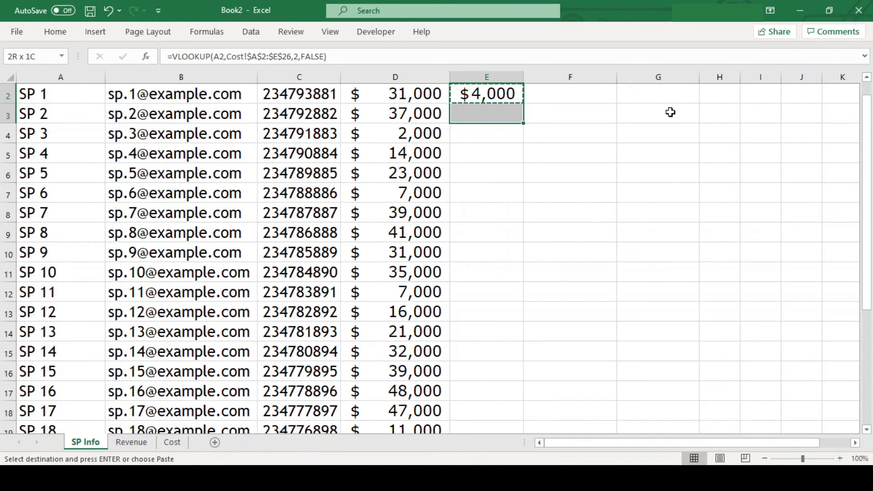
key(shift+Down)
key(shift+Down)
key(shift+Down)
key(shift+Down)
key(shift+Down)
key(ctrl+v)
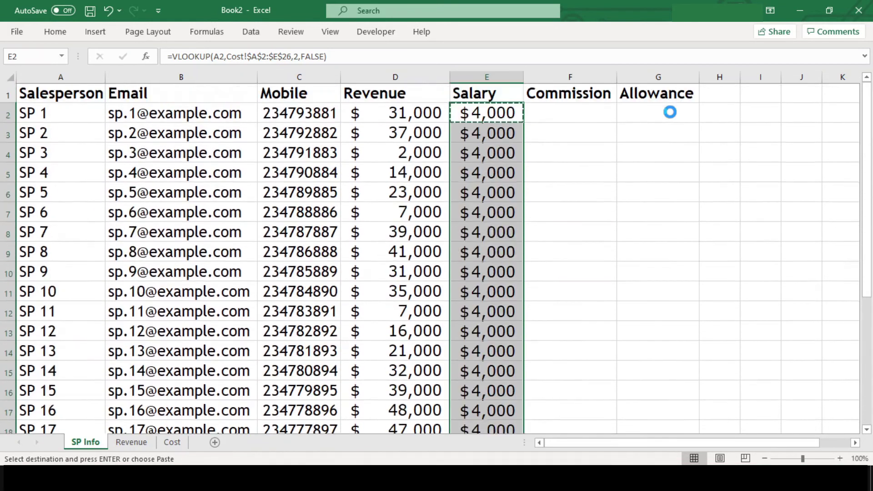
key(alt+h)
key(o)
key(i)
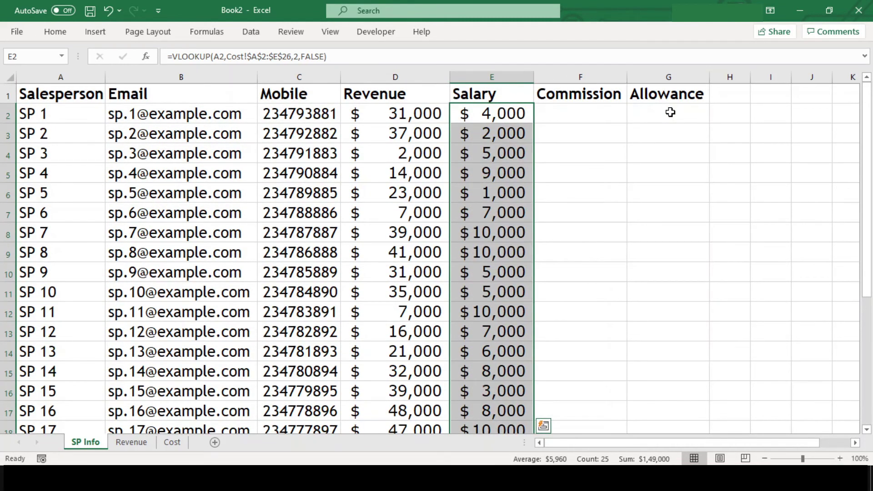
Copy E2's formula text for reuse in the Commission column
click(507, 115)
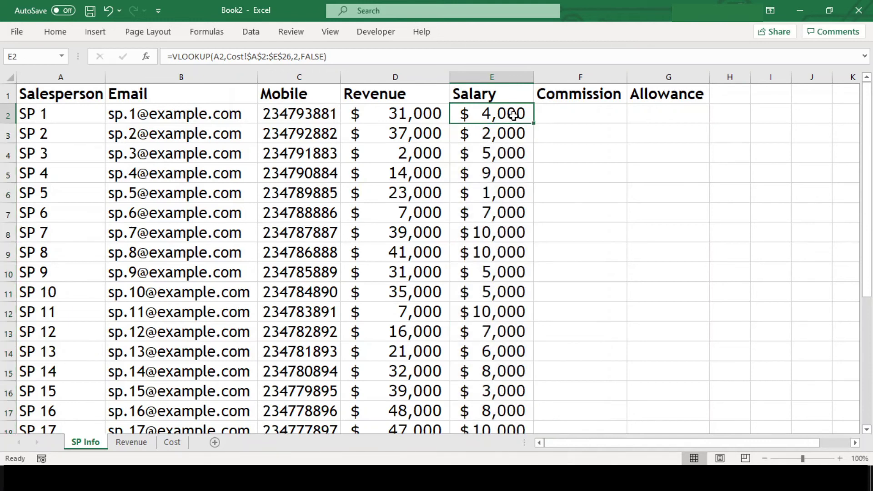
key(F2)
key(shift+Left)
key(shift+Left)
key(shift+Left)
key(shift+Left)
key(shift+Left)
key(shift+Left)
key(shift+Left)
key(shift+Left)
key(shift+Left)
key(shift+Left)
key(shift+Left)
key(shift+Left)
key(shift+Left)
key(shift+Left)
key(shift+Left)
key(shift+Left)
key(shift+Left)
key(shift+Left)
key(shift+Left)
key(shift+Left)
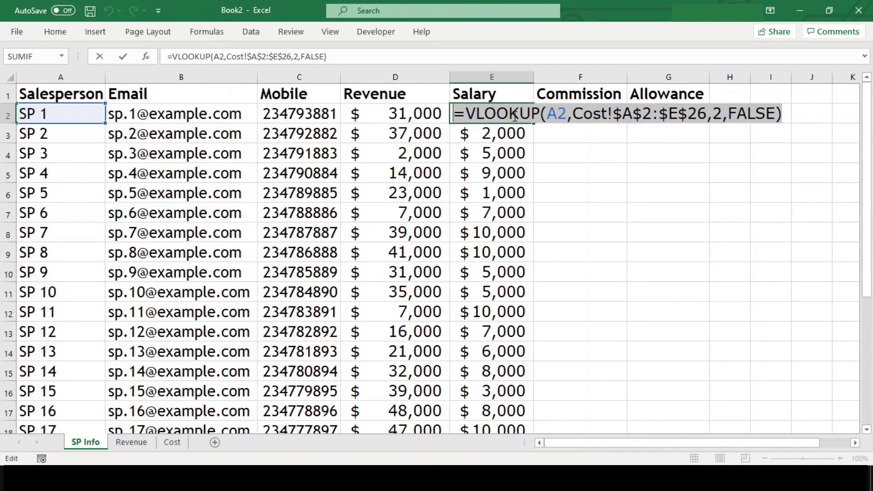
key(Escape)
key(Right)
Paste the lookup into F2 with column index 3 to return SP 1's Commission of 630
key(F2)
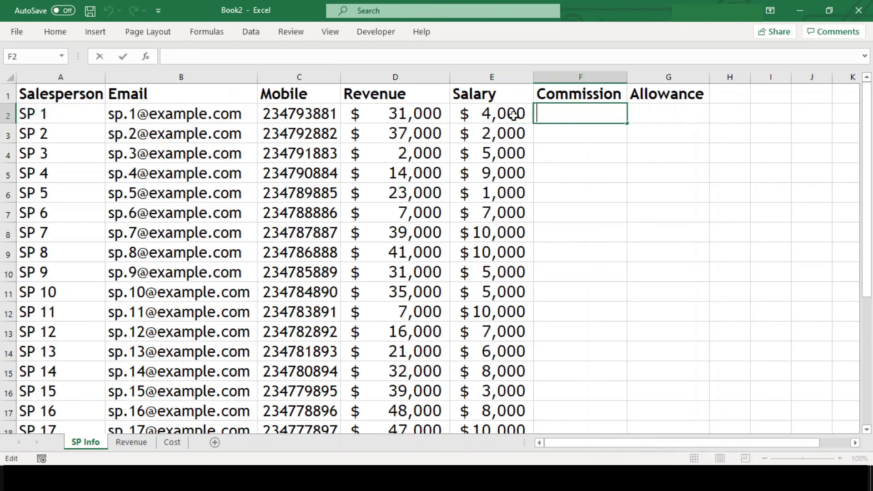
key(ctrl+v)
key(Left)
key(Left)
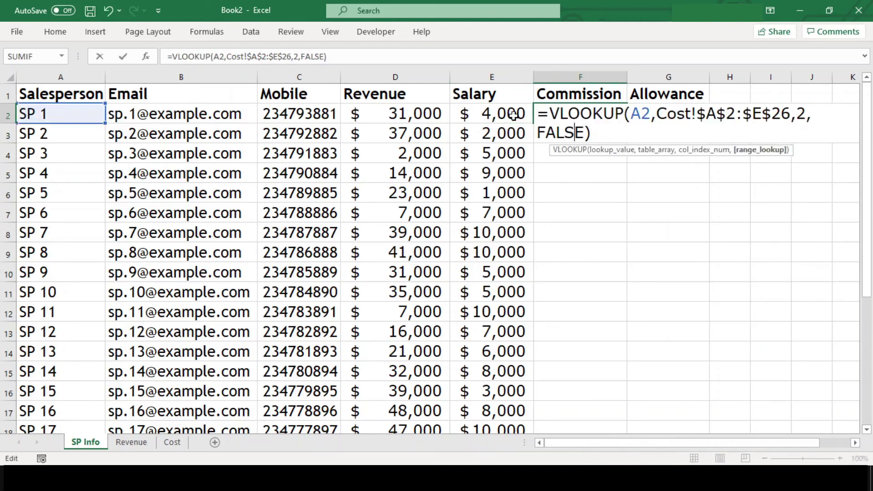
key(Left)
key(Left)
key(Left)
key(shift+Right)
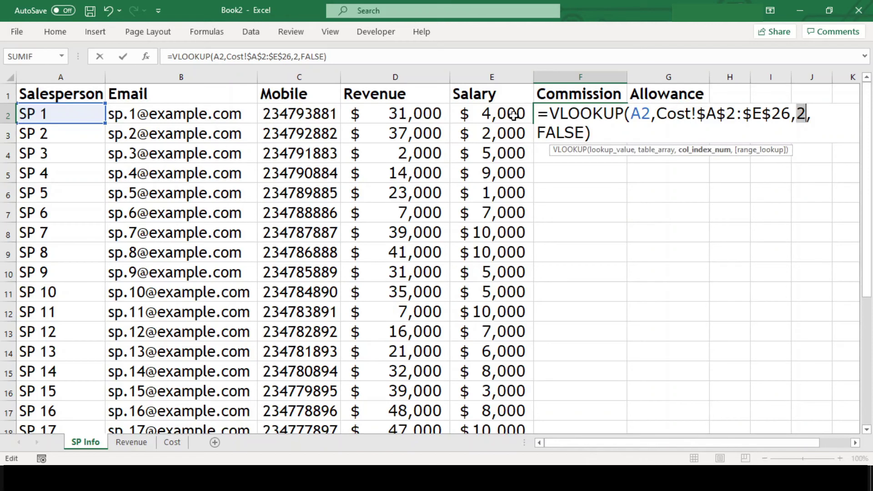
text(3)
key(End)
key(ctrl+shift+Home)
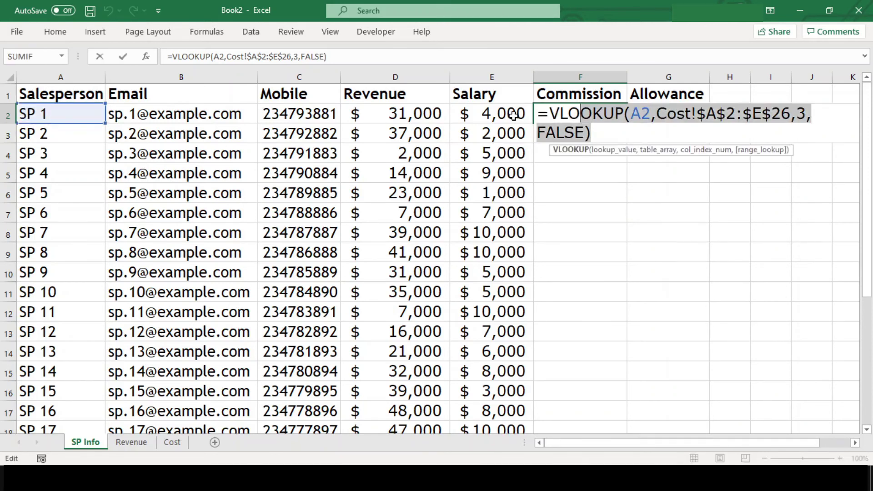
key(ctrl+c)
key(ctrl+Return)
key(Right)
Paste the lookup into G2 with column index 4 to return SP 1's Allowance of 76
key(F2)
key(ctrl+v)
key(Left)
key(Left)
key(Left)
key(Left)
key(Left)
key(Left)
key(Left)
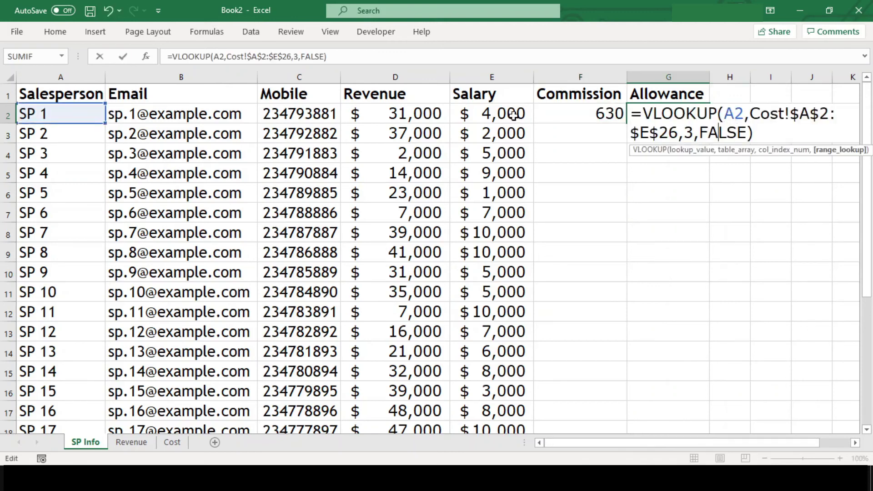
key(shift+Left)
text(4)
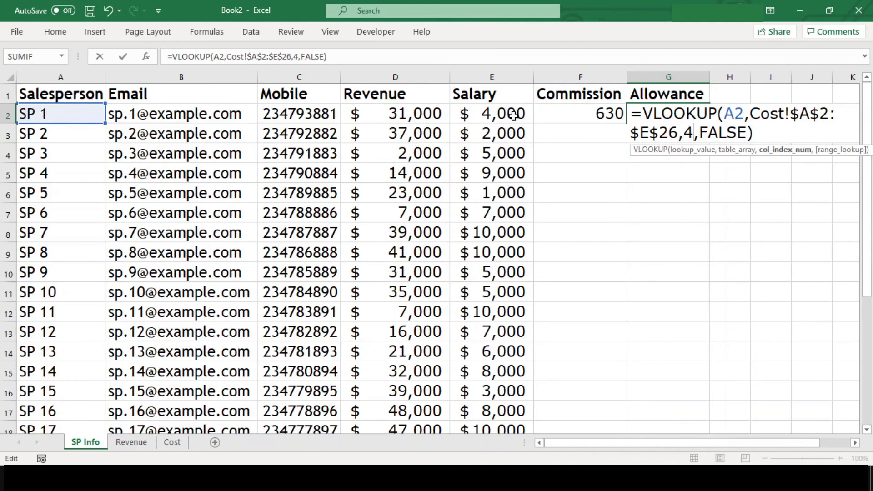
key(Return)
click(513, 115)
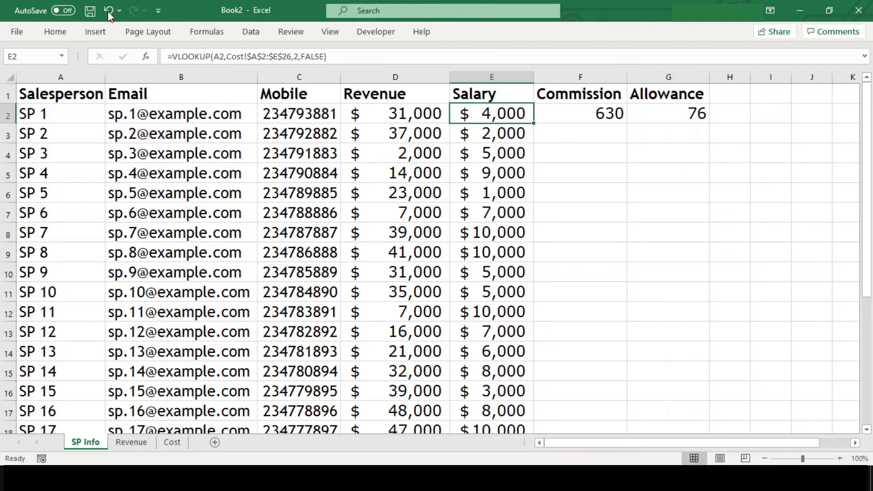
click(55, 31)
Give F2:G2 E2's currency format and copy the Commission and Allowance formulas down through F3:G26
click(39, 81)
drag(565, 118, 646, 113)
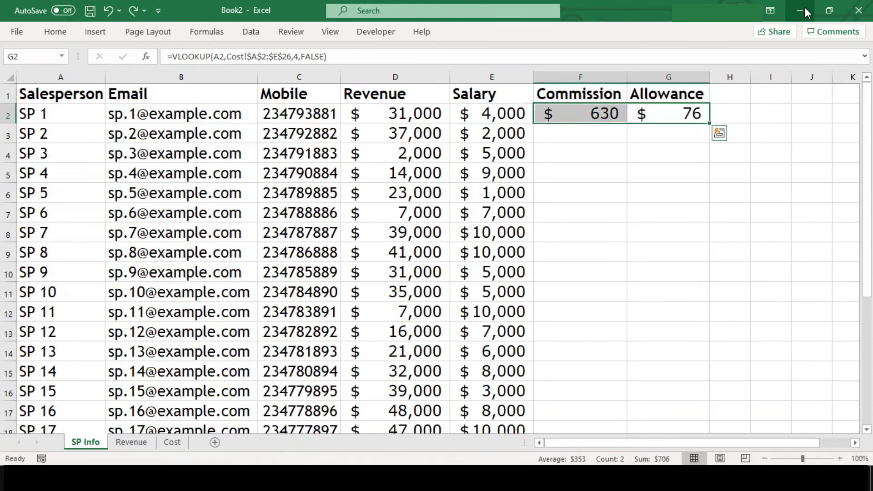
key(ctrl+c)
key(Down)
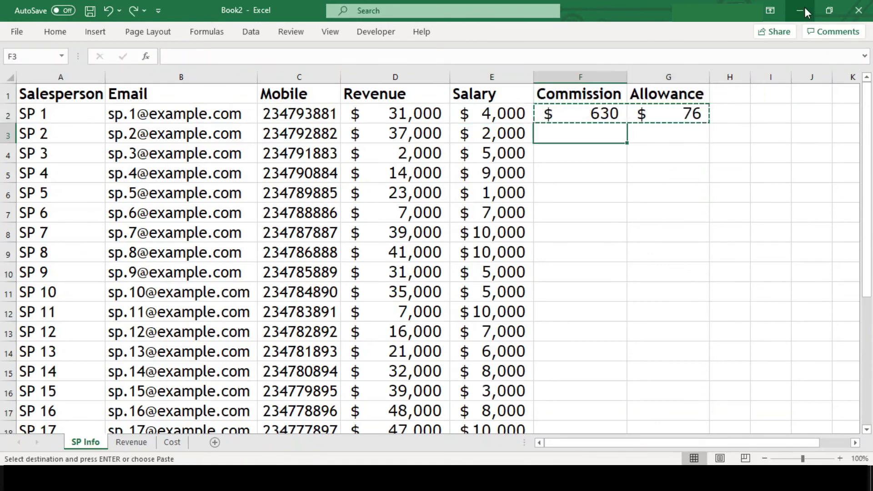
key(shift+Right)
key(shift+Down)
key(shift+Down)
key(shift+Down)
key(shift+Down)
key(shift+Down)
key(shift+Down)
key(shift+Down)
key(shift+Down)
key(shift+Down)
key(shift+Down)
key(shift+Down)
key(shift+Down)
key(shift+Down)
key(shift+Down)
key(shift+Down)
key(shift+Down)
key(shift+Down)
key(shift+Down)
key(shift+Down)
key(shift+Down)
key(ctrl+v)
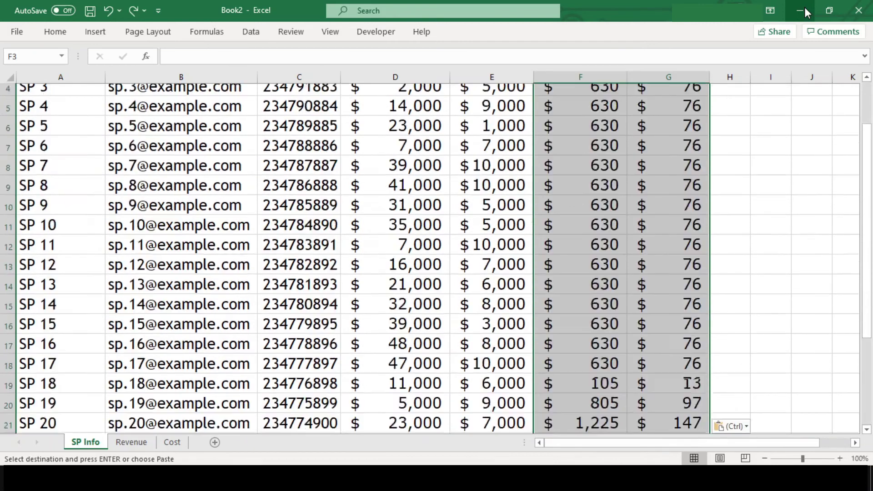
key(Escape)
key(Up)
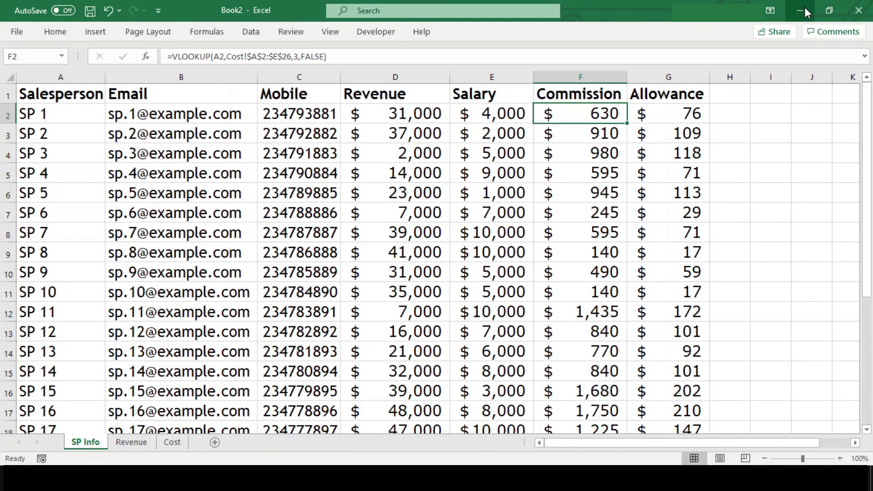